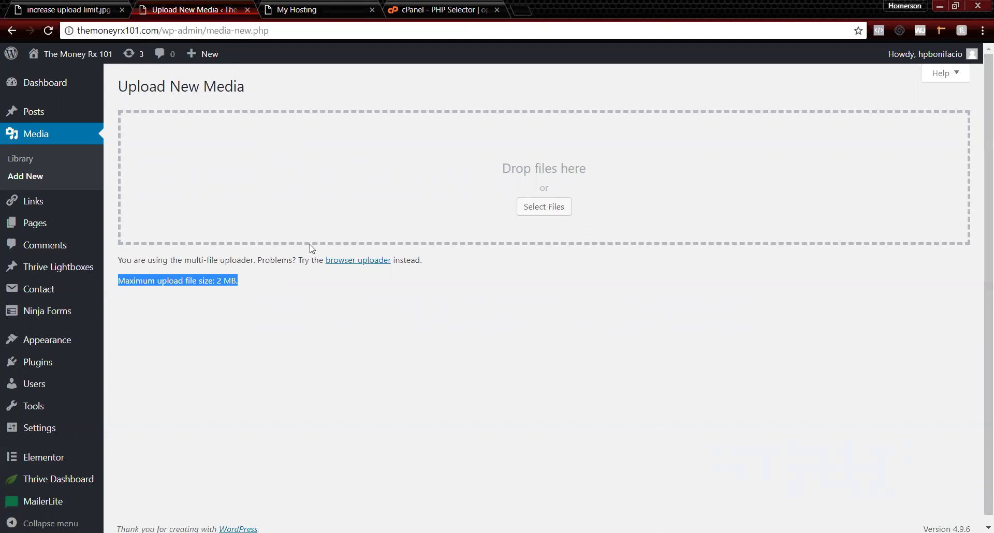
Switch to the GoDaddy hosting page and open the cPanel admin for themoneyrx101.com
click(298, 10)
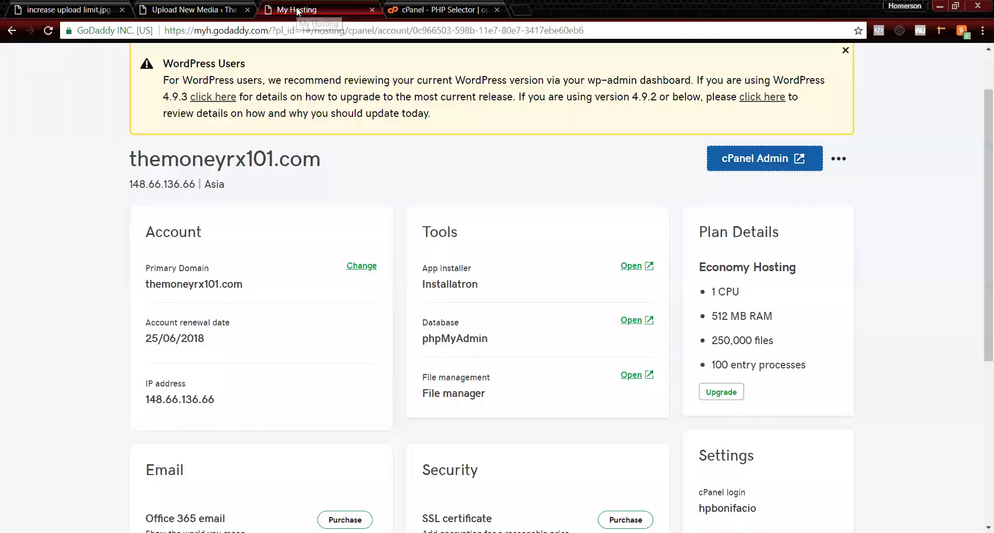
scroll(515, 269, up, 1)
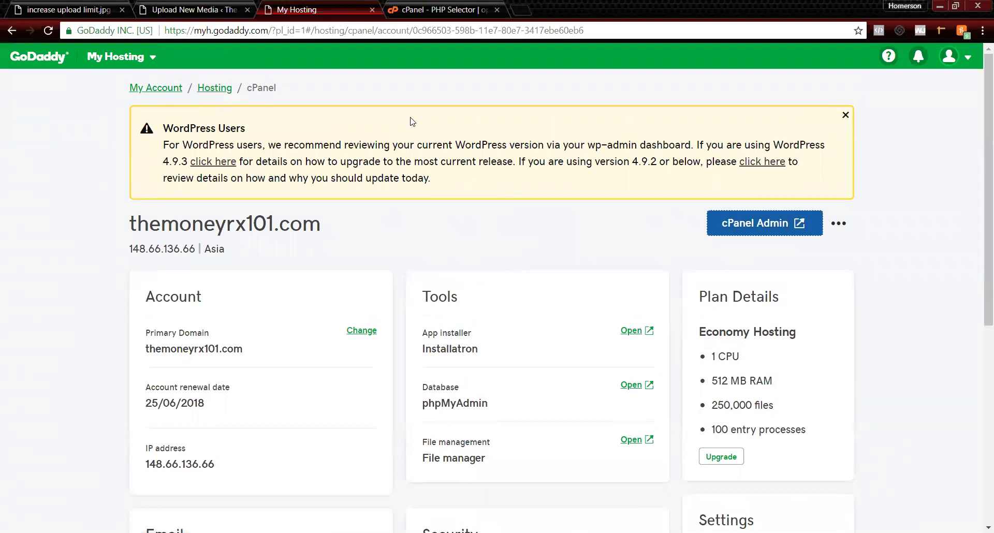
click(752, 228)
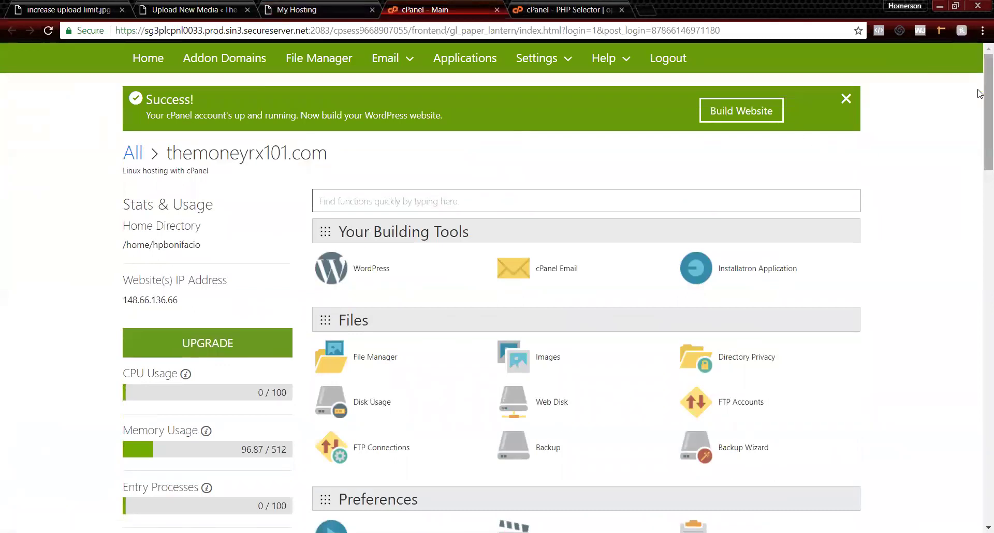
Open the PHP version selector in the Software section and switch to its PHP options
scroll(979, 155, down, 3)
drag(979, 159, 979, 396)
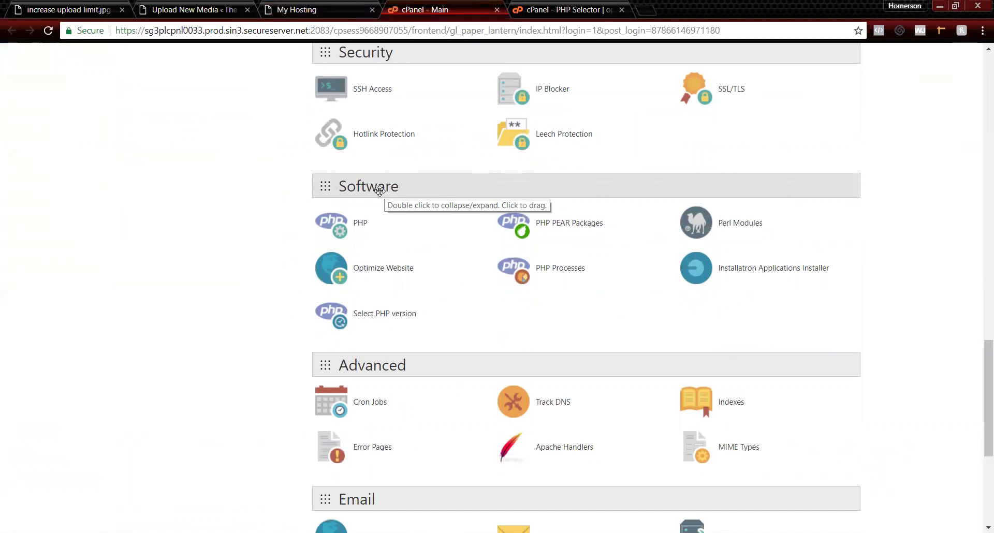
click(373, 315)
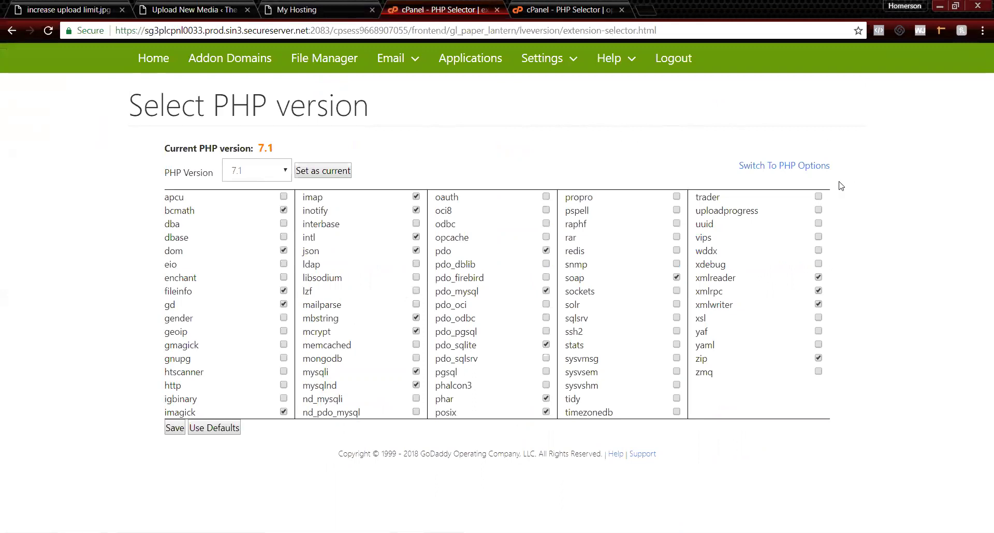
click(763, 171)
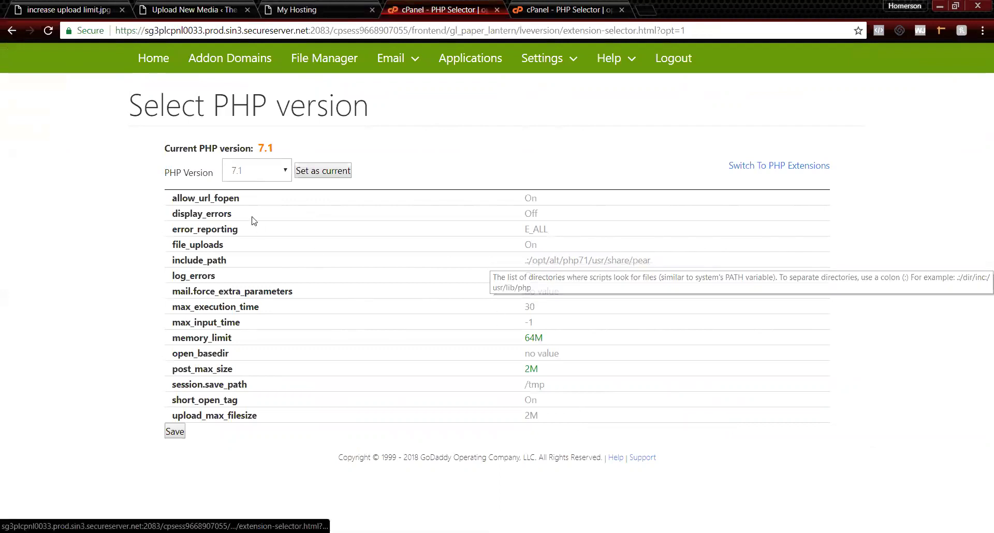
Switch to WordPress and try to upload the PDF "30 Amazing Ways To Save Money" from the DMA Version 2.0 folder
click(208, 12)
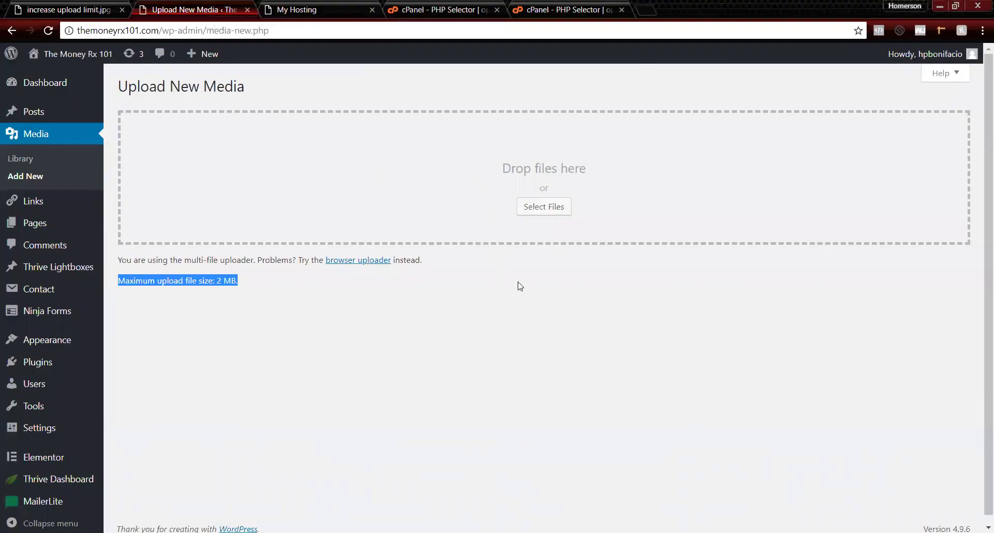
click(229, 278)
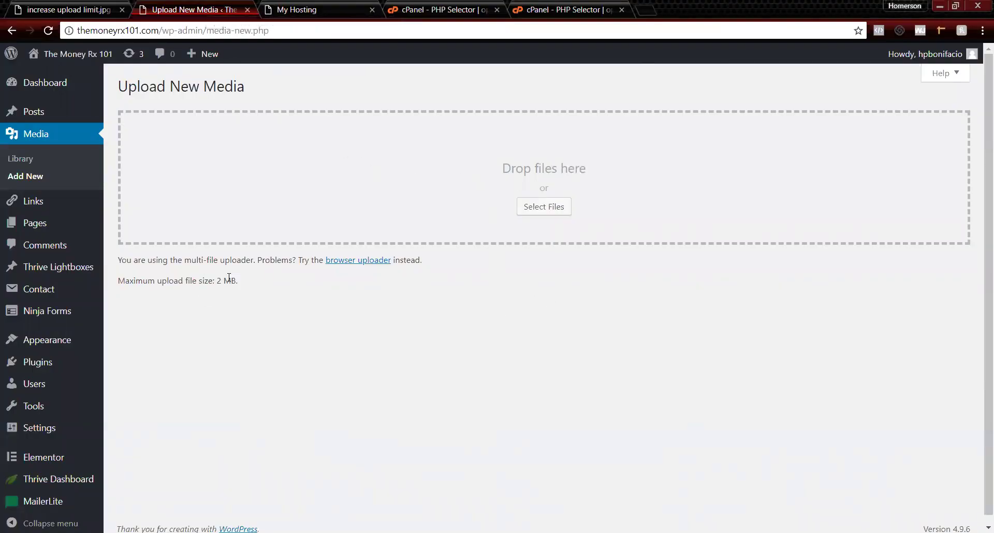
click(548, 208)
click(375, 217)
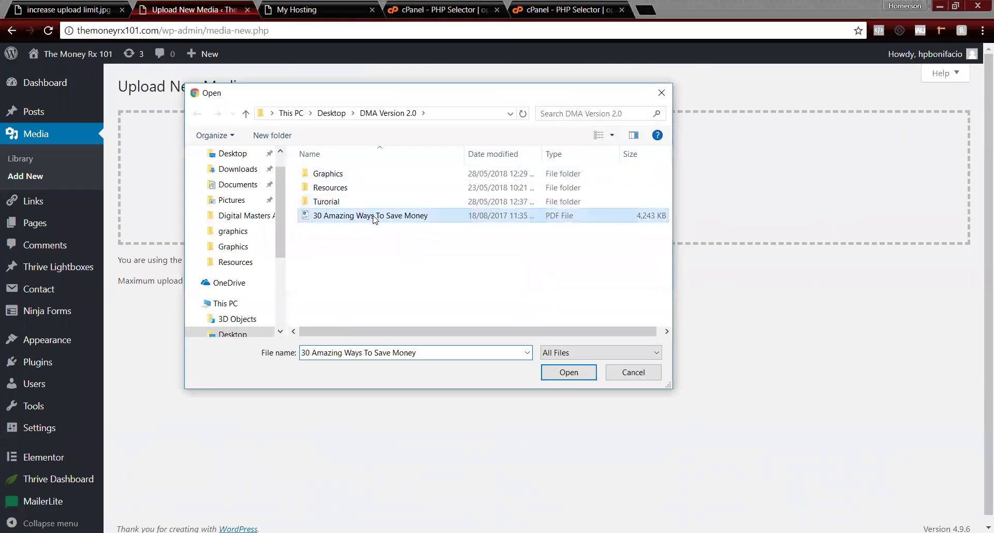
double_click(375, 216)
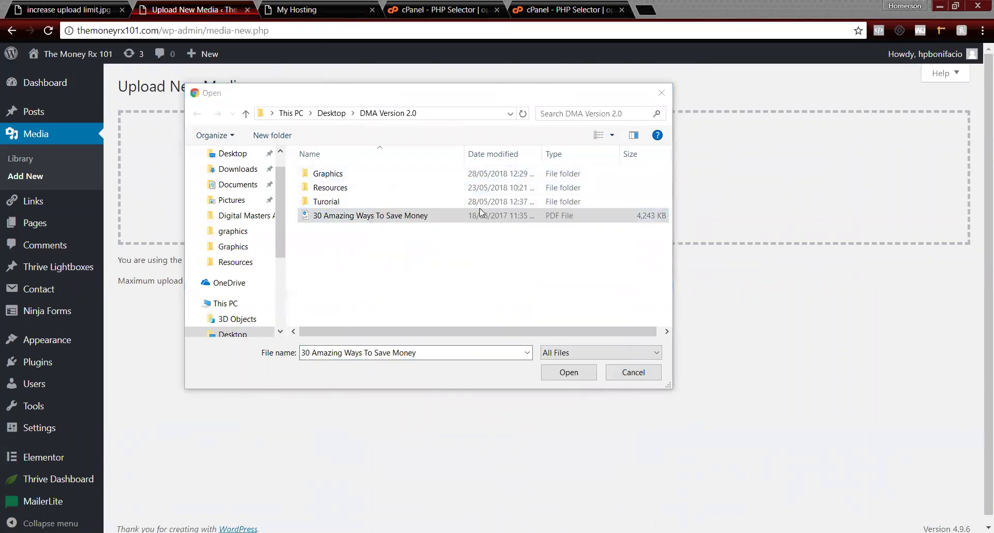
click(350, 217)
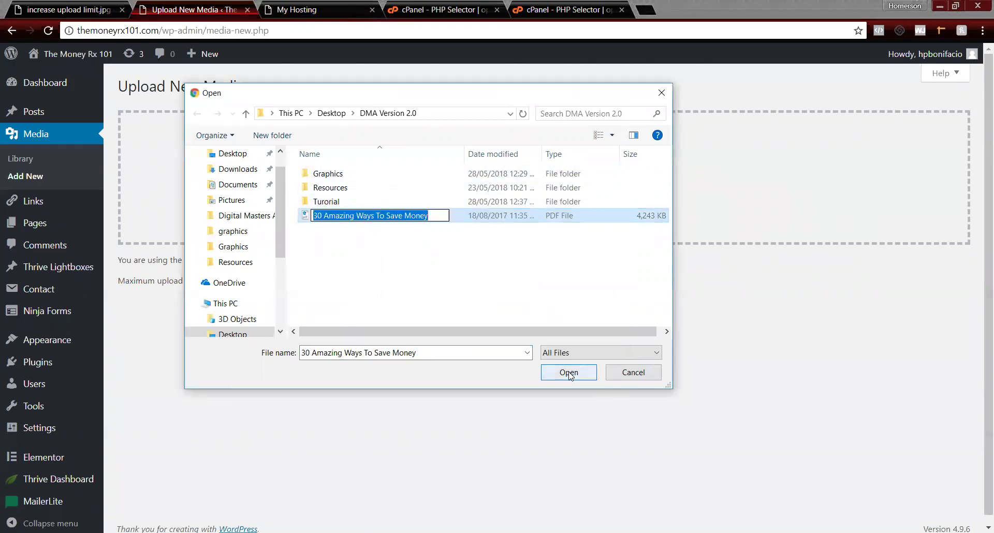
click(333, 238)
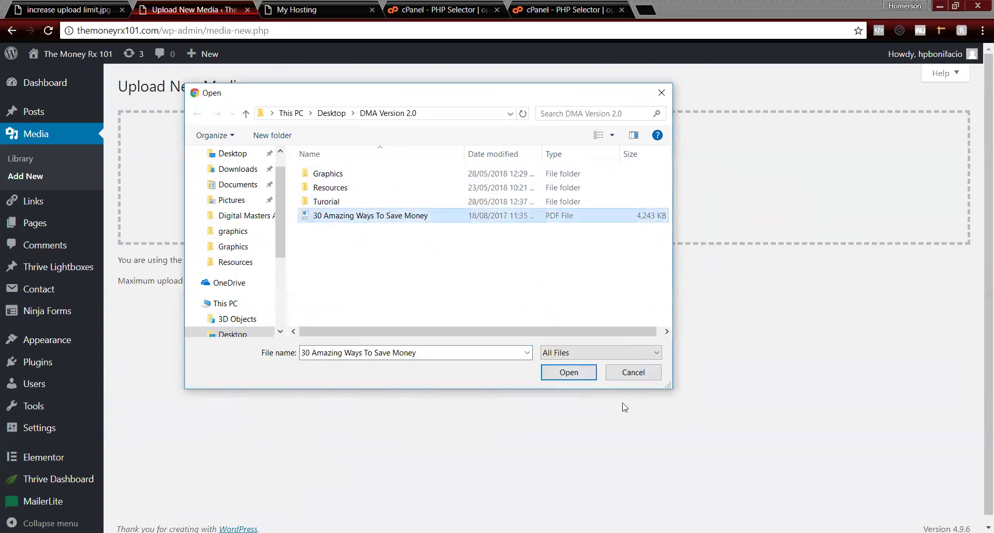
click(573, 374)
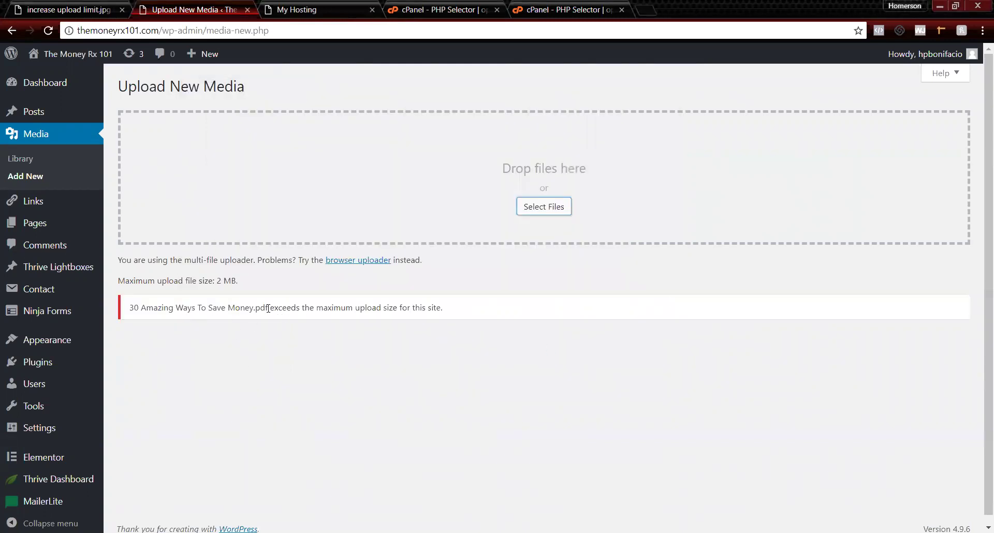
drag(268, 308, 455, 311)
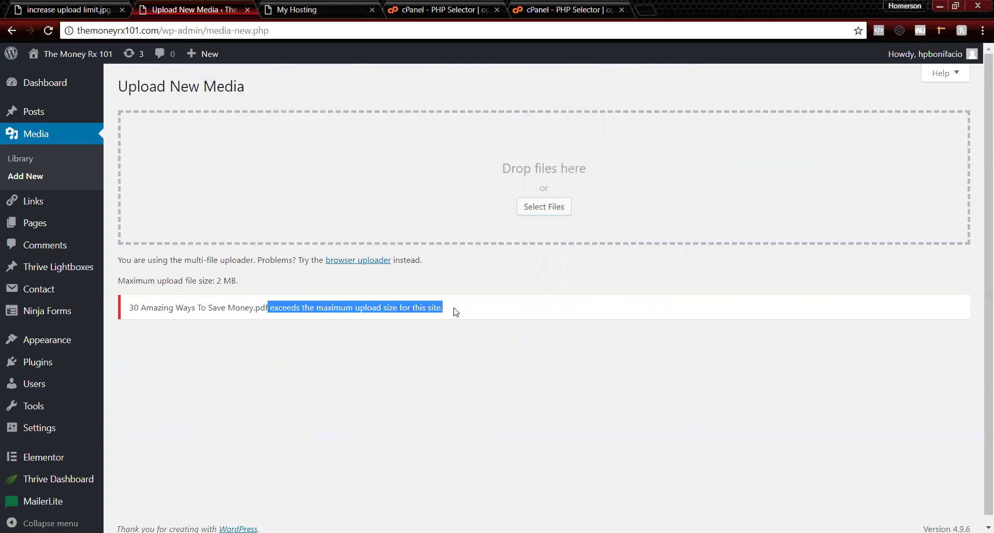
Return to the PHP options in cPanel and set post_max_size to 128M
click(566, 8)
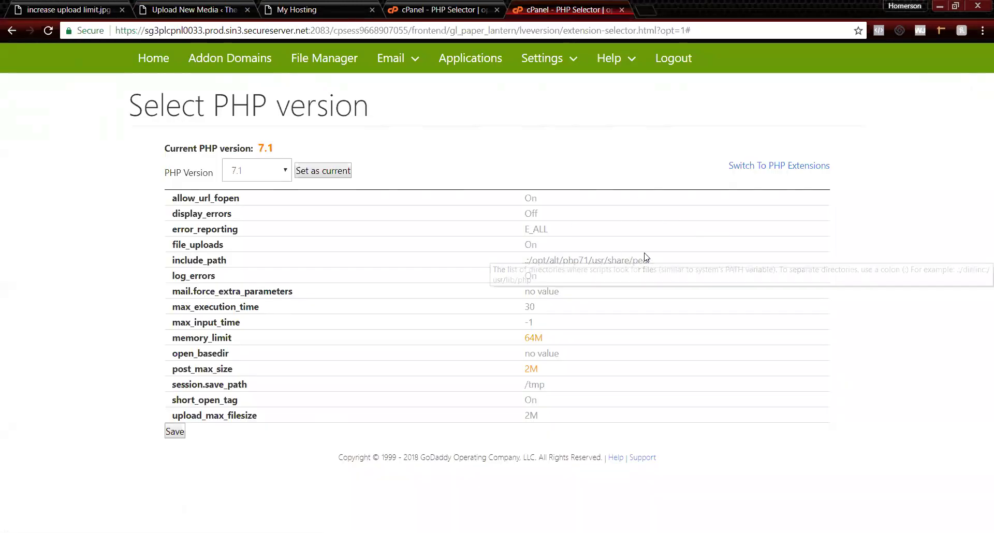
mouse_move(185, 370)
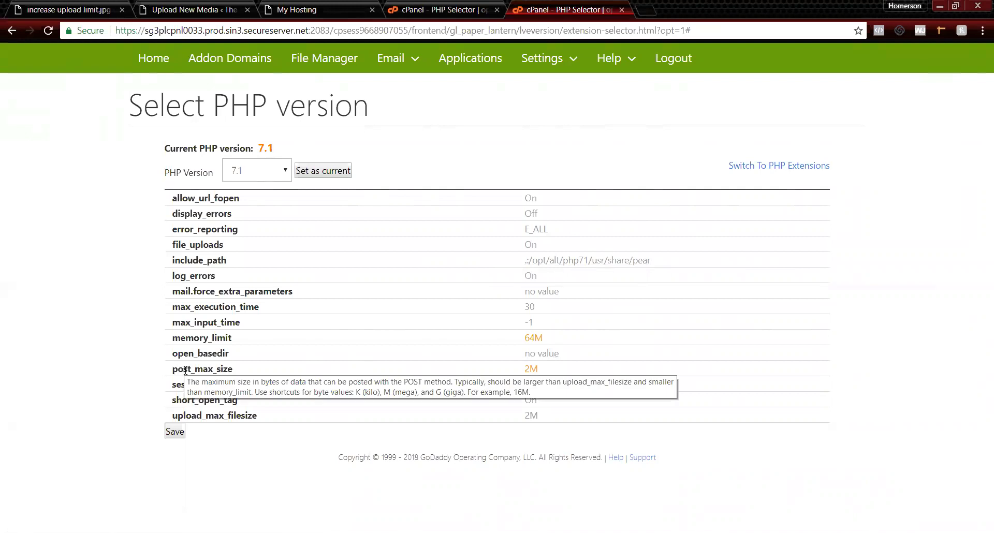
click(532, 369)
click(549, 374)
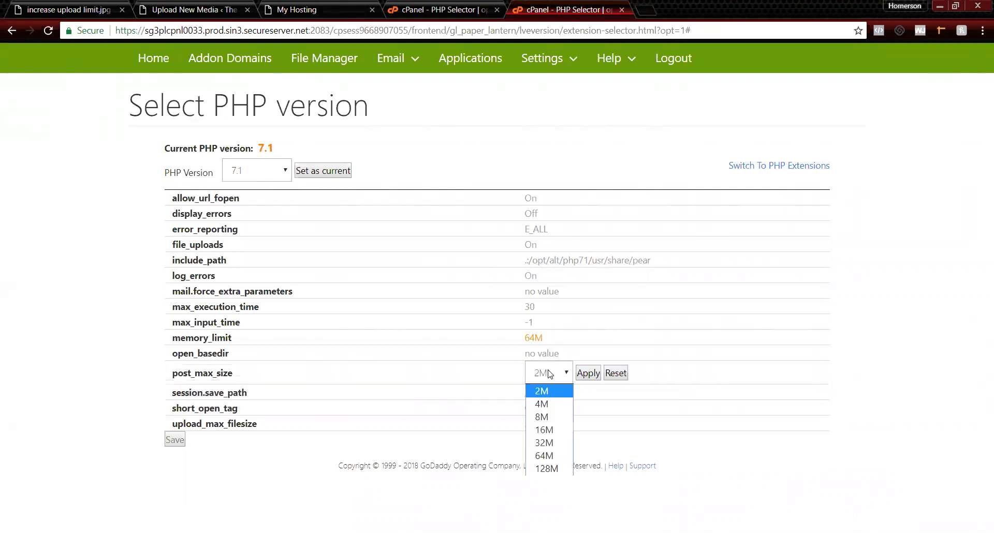
click(549, 469)
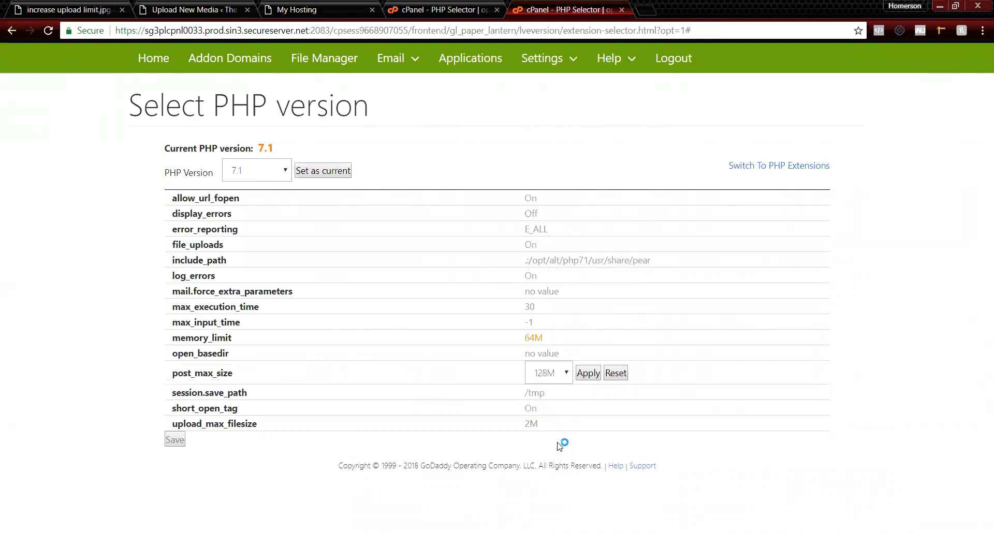
click(588, 374)
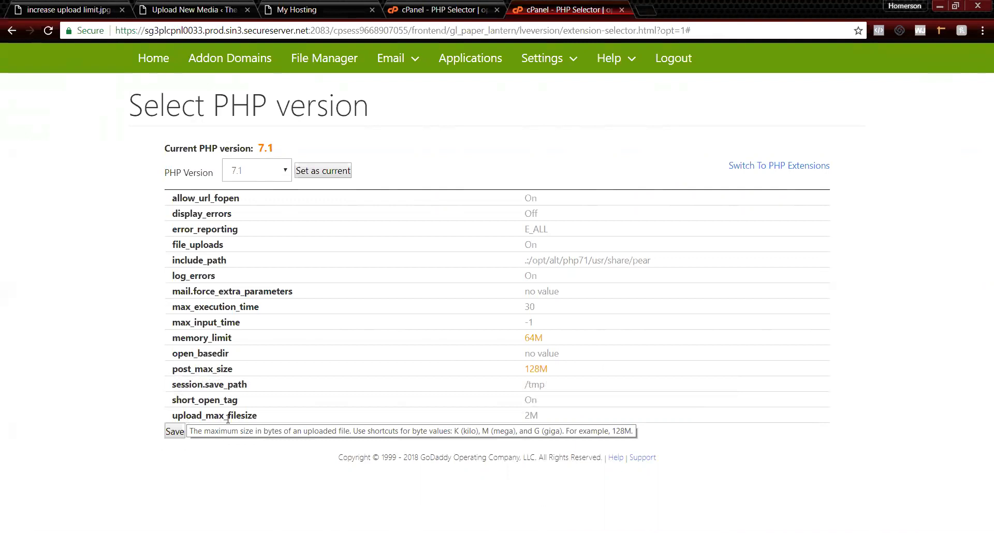
Set upload_max_filesize to 128M and save the PHP options
click(537, 416)
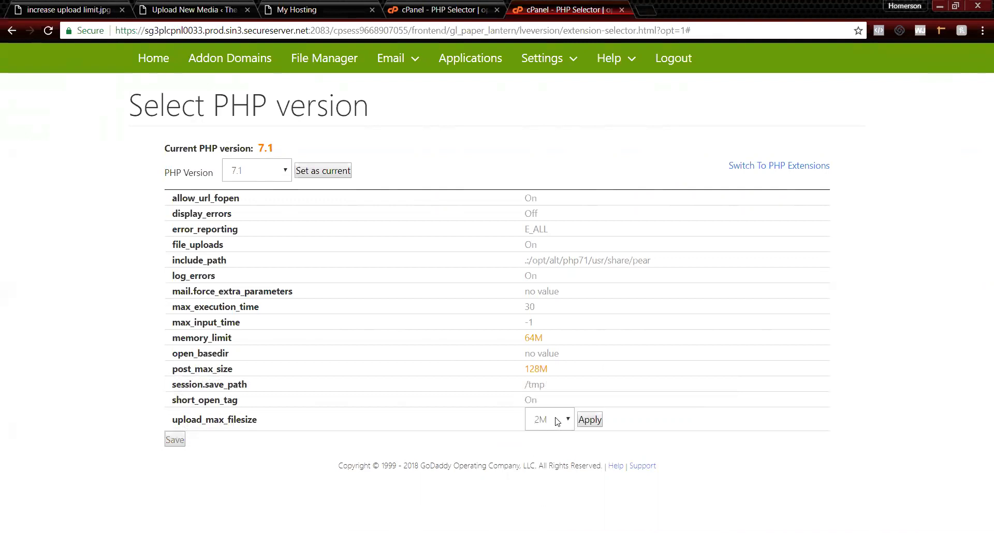
click(556, 422)
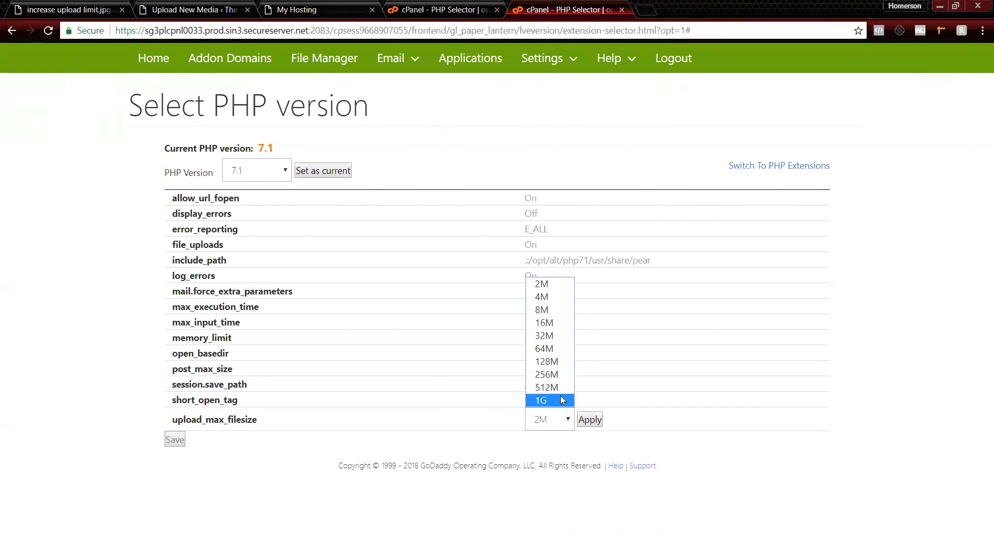
click(559, 364)
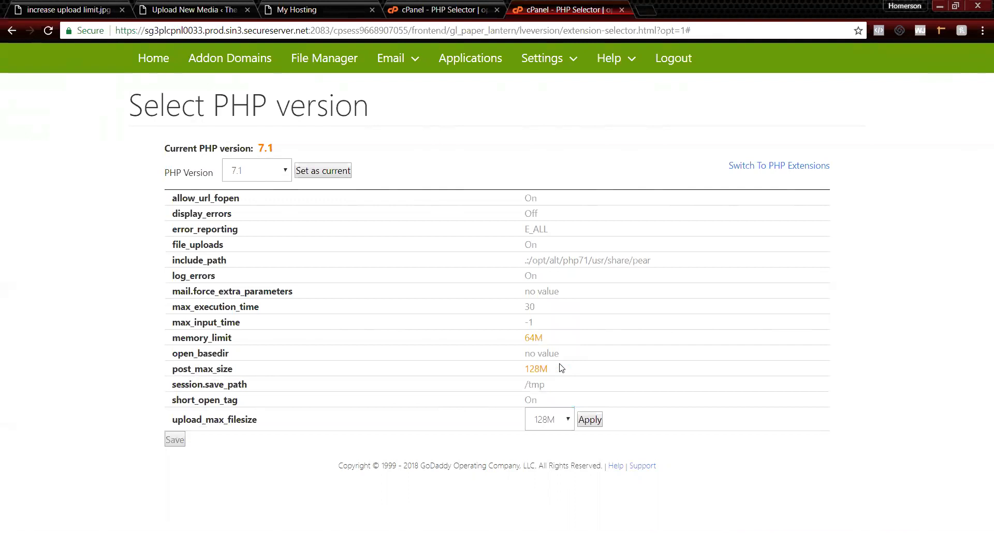
click(590, 420)
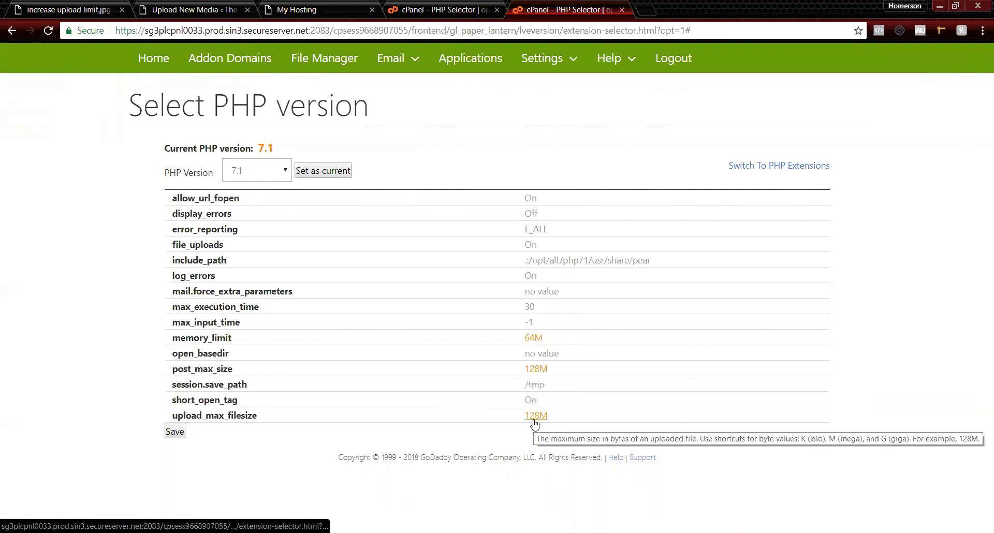
click(175, 432)
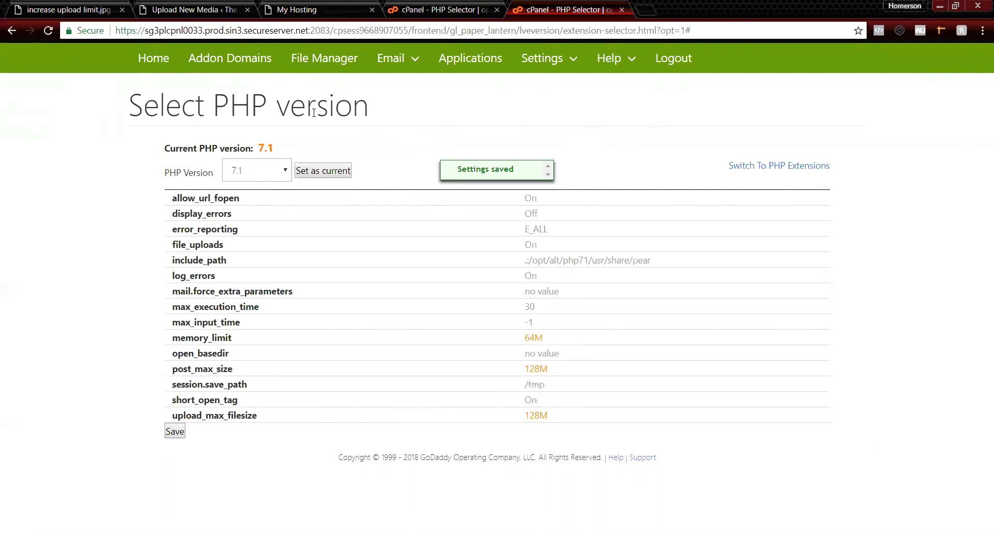
Switch to the WordPress Upload New Media page, reload it and check the maximum upload file size
click(193, 8)
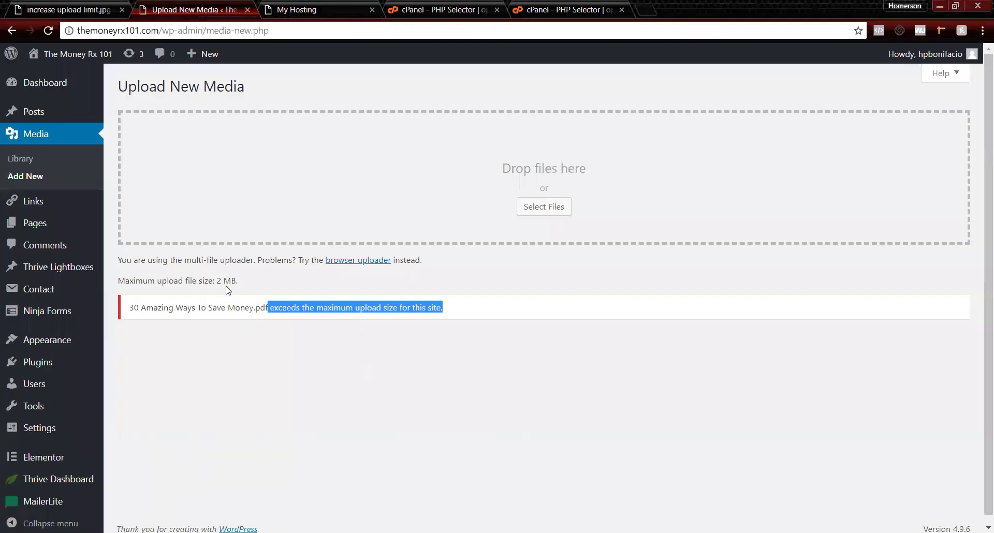
drag(216, 281, 238, 281)
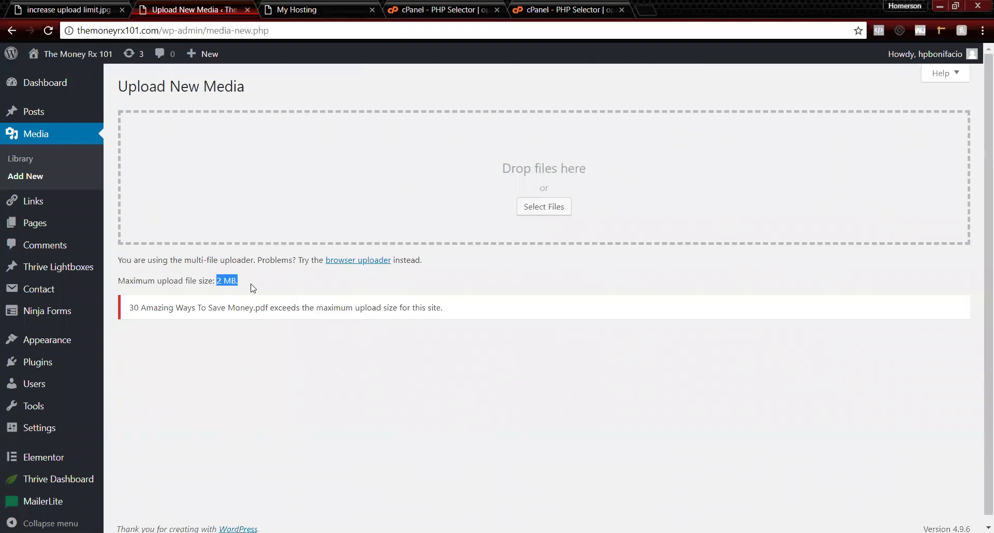
click(53, 31)
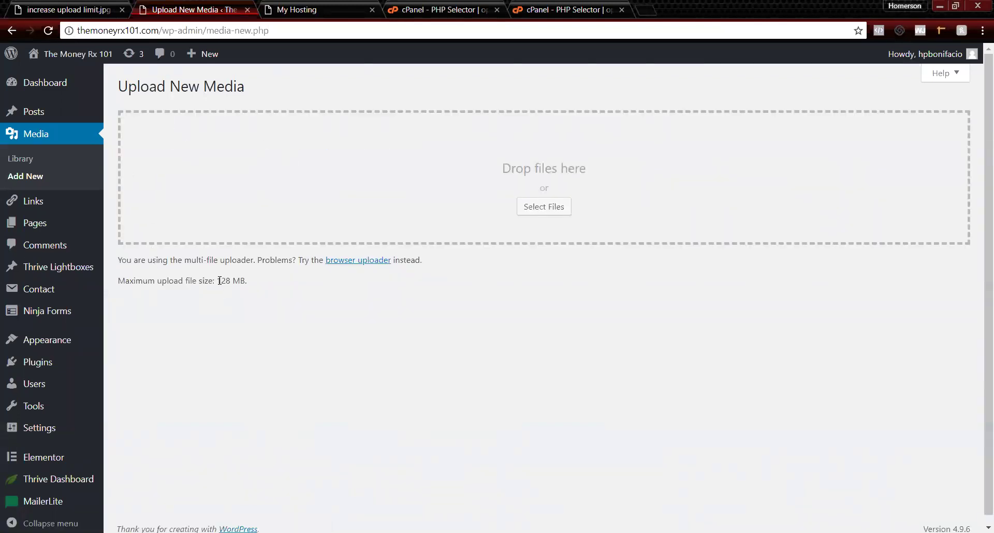
drag(218, 281, 259, 279)
Upload the PDF "30 Amazing Ways To Save Money" to the media library
click(555, 212)
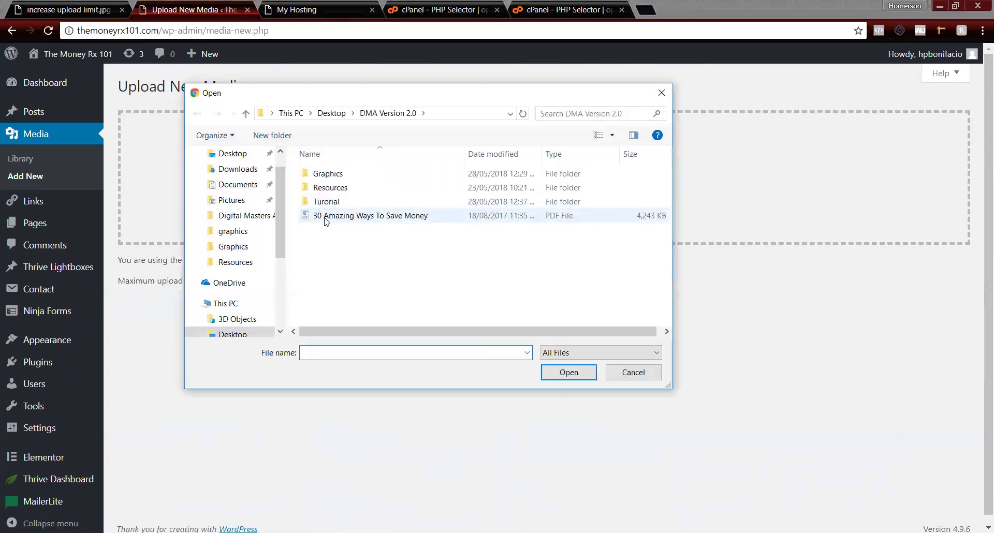
click(327, 218)
click(576, 375)
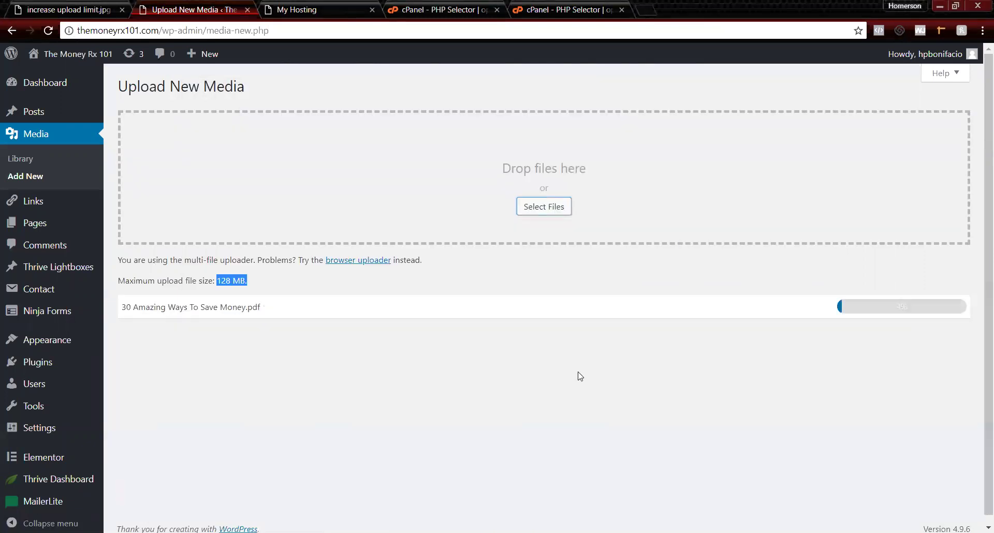